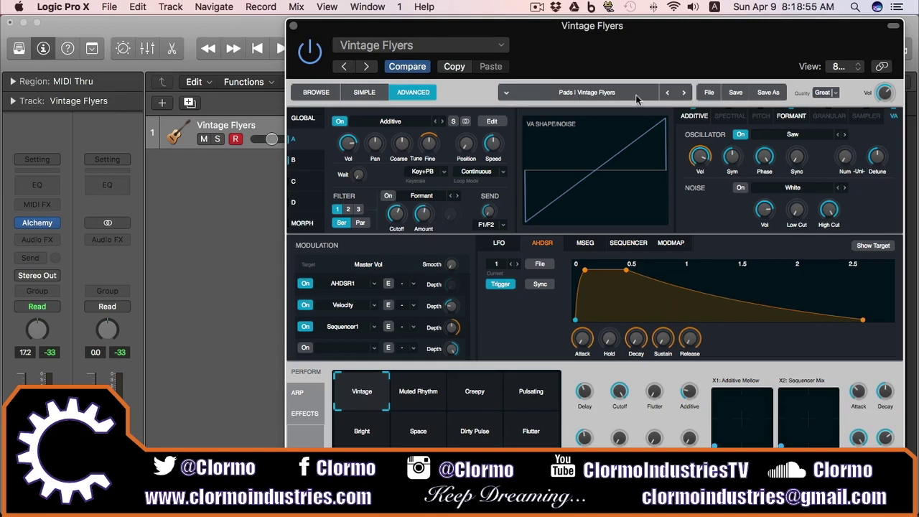
Play the project to audition the Vintage Flyers preset and stop playback
{"action": "key", "text": "space"}
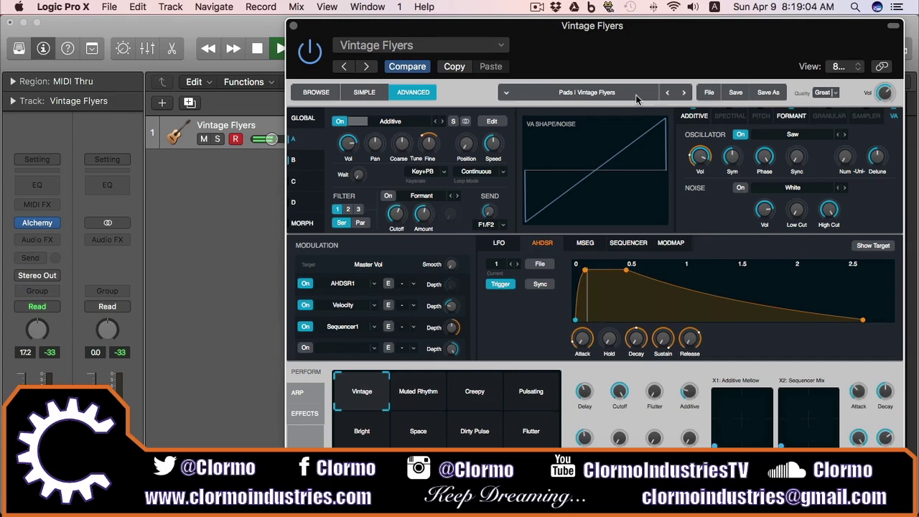
{"action": "key", "text": "space"}
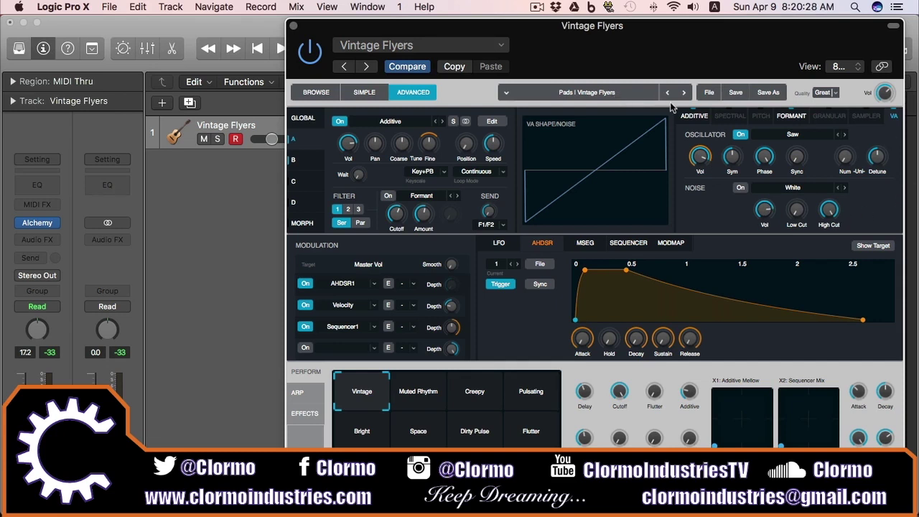
Examine Alchemy's preset file options for saving consolidated, clearing and refreshing the library, without applying any
{"action": "left_click", "coordinate": [716, 94]}
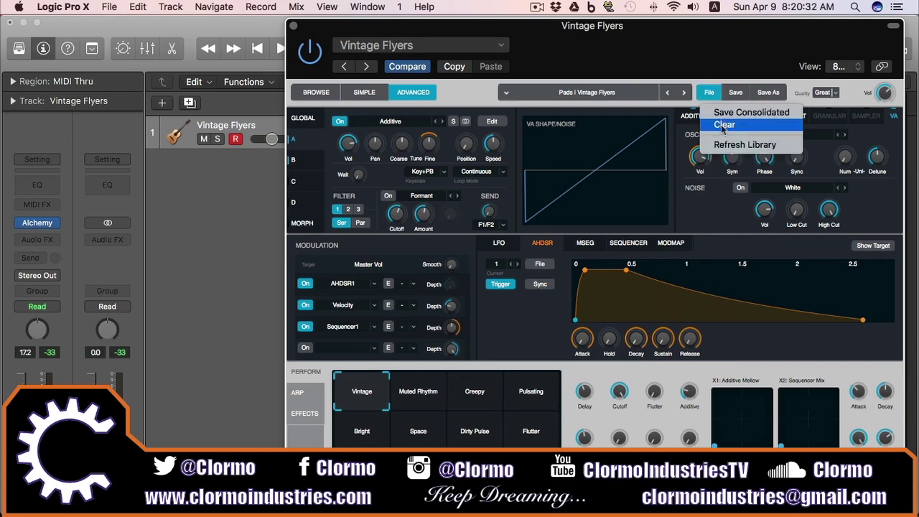
{"action": "left_click", "coordinate": [710, 217]}
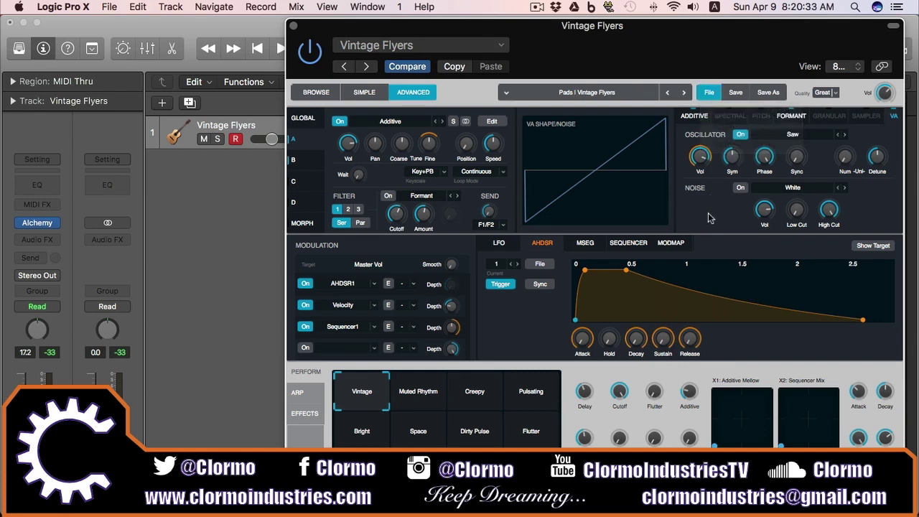
{"action": "left_click", "coordinate": [709, 93]}
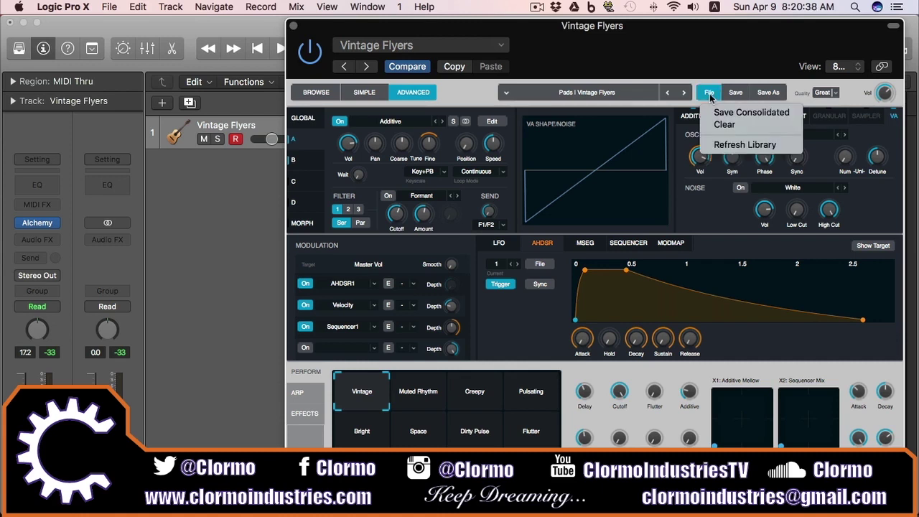
{"action": "left_click", "coordinate": [702, 212]}
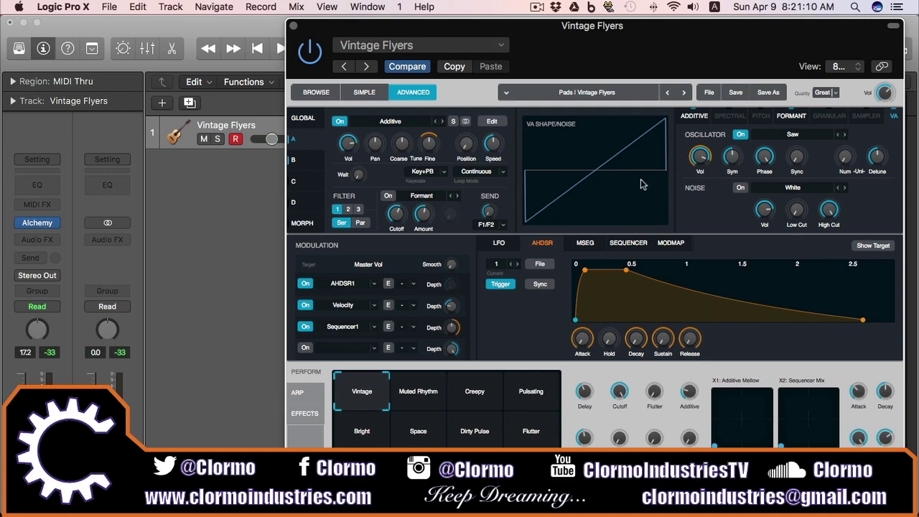
Look through the settings of Alchemy's other sound sources, including B and D, and return to source A
{"action": "mouse_move", "coordinate": [763, 162]}
{"action": "mouse_move", "coordinate": [772, 224]}
{"action": "mouse_move", "coordinate": [856, 162]}
{"action": "left_click", "coordinate": [300, 159]}
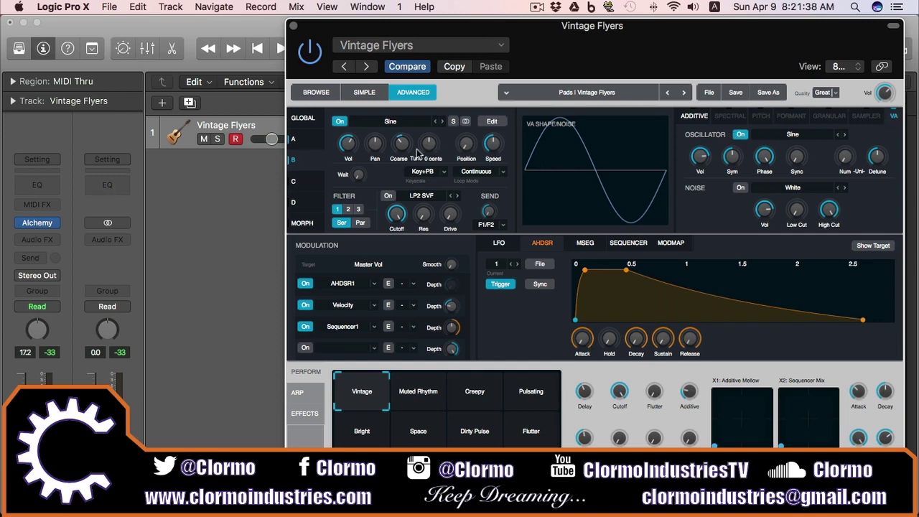
{"action": "left_click", "coordinate": [301, 187]}
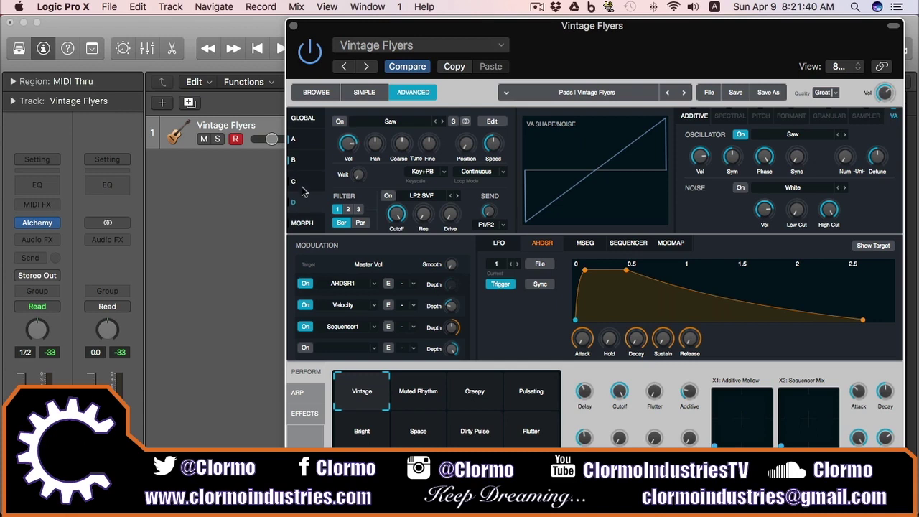
{"action": "left_click", "coordinate": [305, 162]}
{"action": "left_click", "coordinate": [306, 146]}
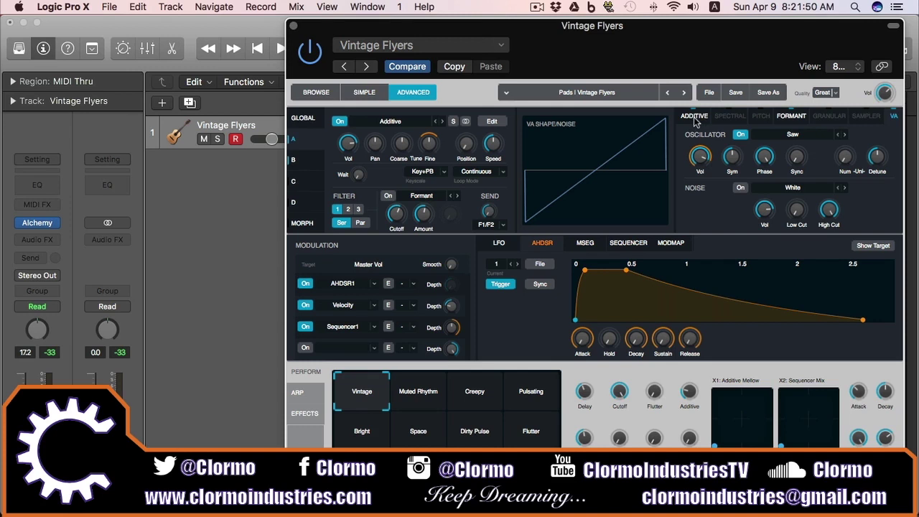
Examine source A's Formant and Additive parameters, ending on its VA oscillator and noise controls
{"action": "left_click", "coordinate": [800, 117]}
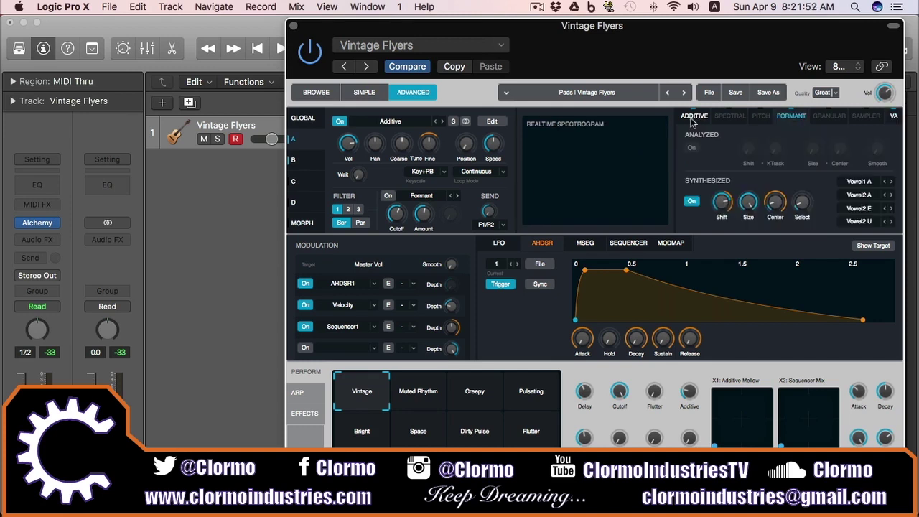
{"action": "left_click", "coordinate": [693, 117]}
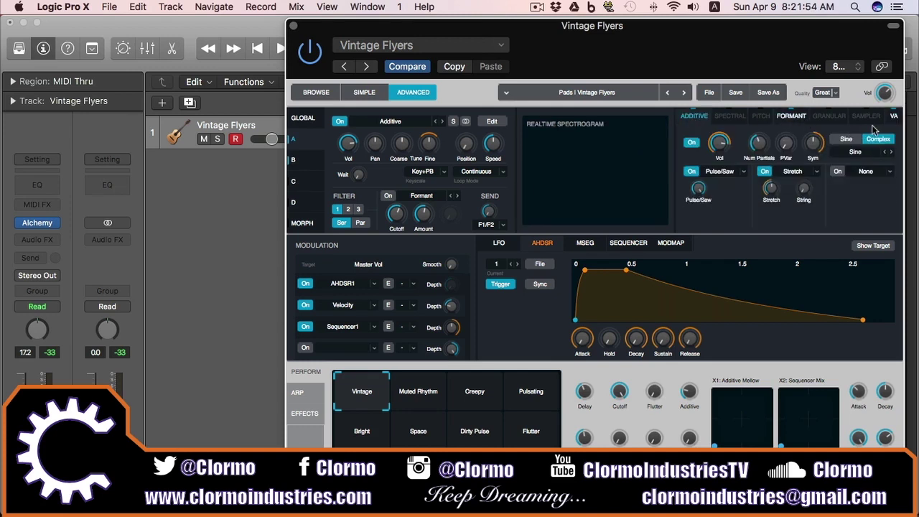
{"action": "left_click", "coordinate": [893, 117]}
{"action": "mouse_move", "coordinate": [702, 155]}
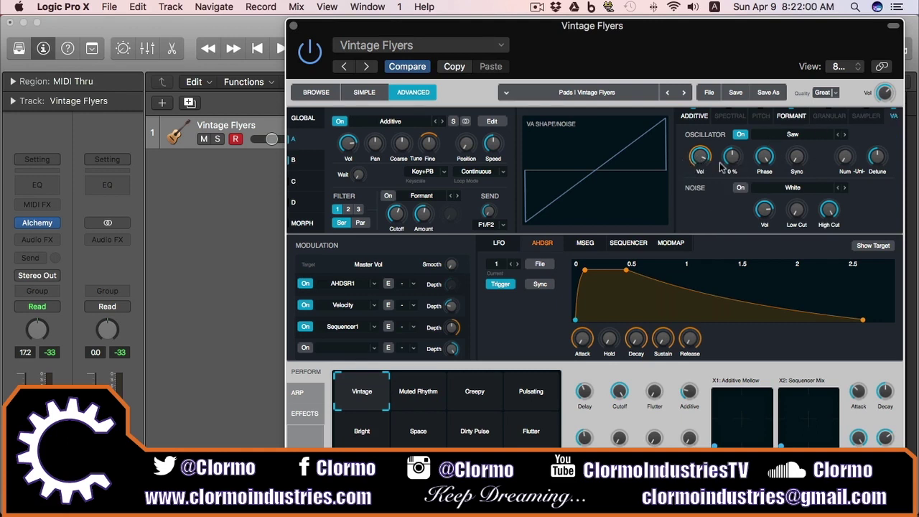
{"action": "mouse_move", "coordinate": [746, 210]}
Browse the waveform categories available for source A's VA oscillator, leaving Saw selected
{"action": "left_click", "coordinate": [805, 136]}
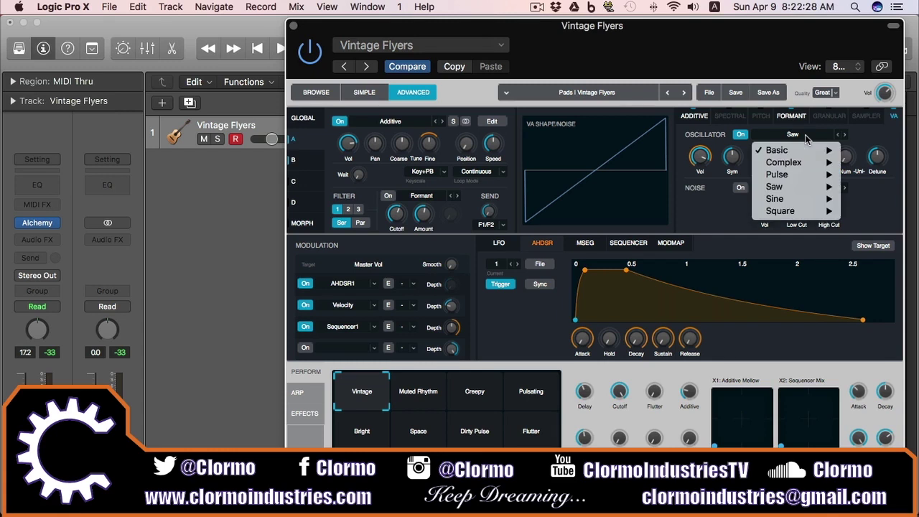
{"action": "mouse_move", "coordinate": [805, 167]}
{"action": "mouse_move", "coordinate": [803, 192]}
{"action": "left_click", "coordinate": [863, 130]}
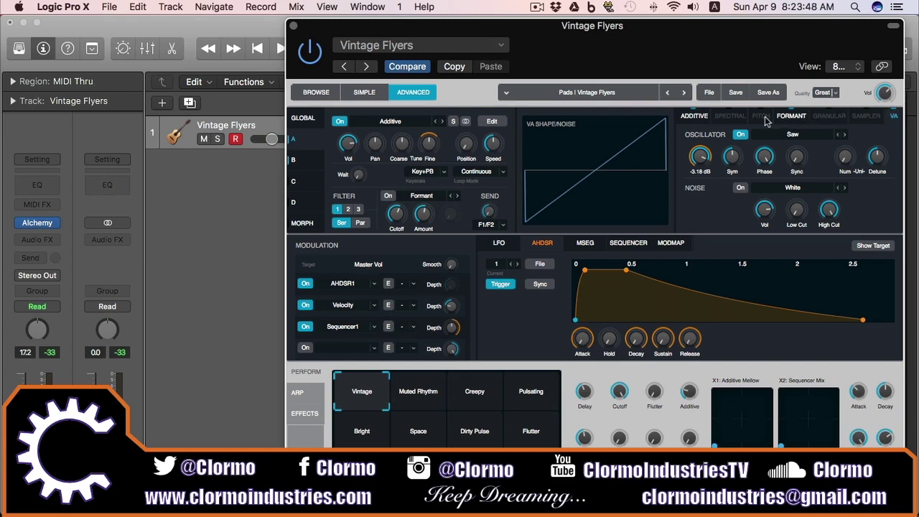
Compare source A's Additive and Formant element pages with its VA page
{"action": "left_click", "coordinate": [695, 115]}
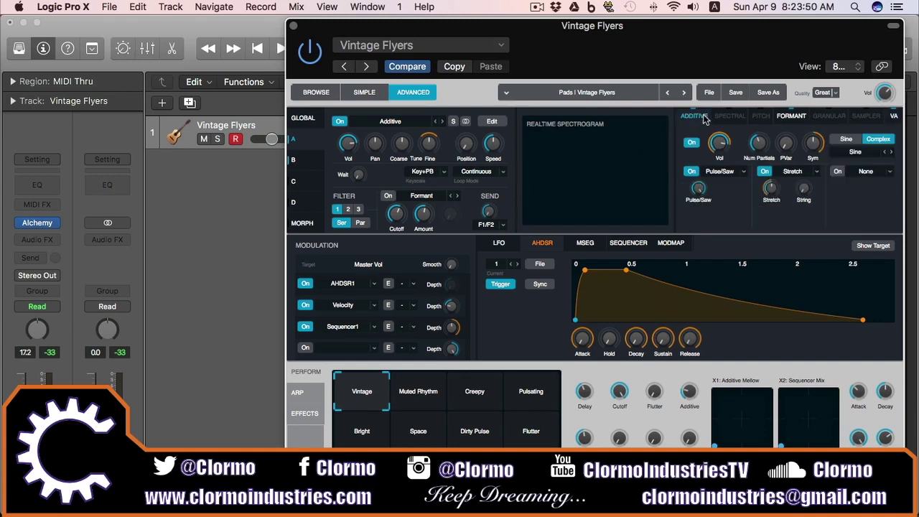
{"action": "left_click", "coordinate": [789, 115]}
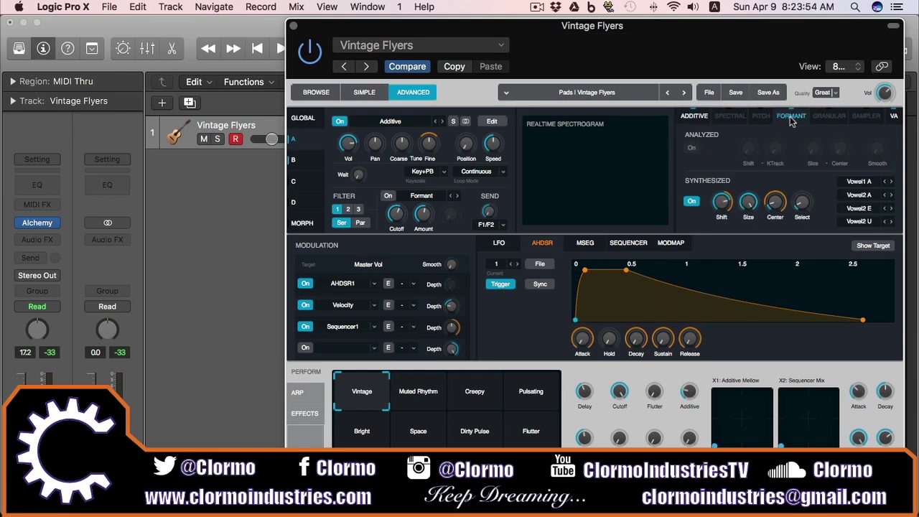
{"action": "left_click", "coordinate": [894, 116]}
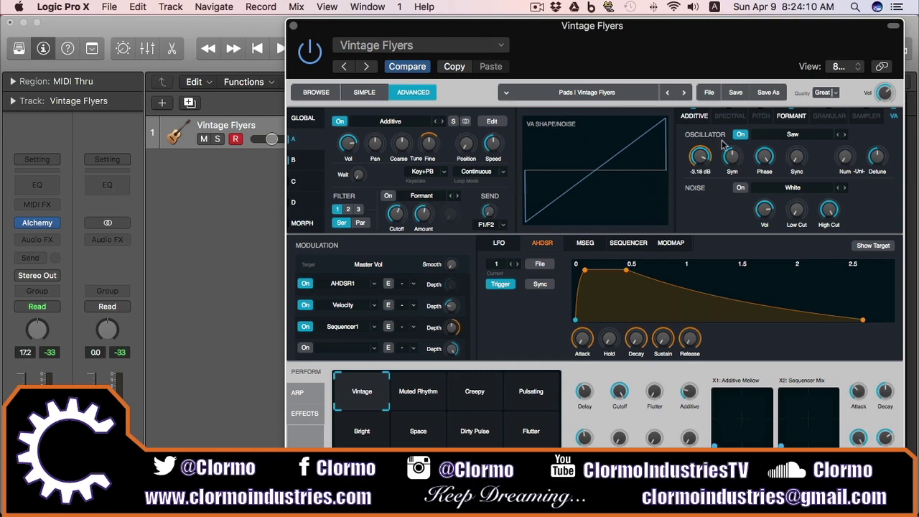
{"action": "left_click", "coordinate": [690, 117]}
{"action": "left_click", "coordinate": [783, 120]}
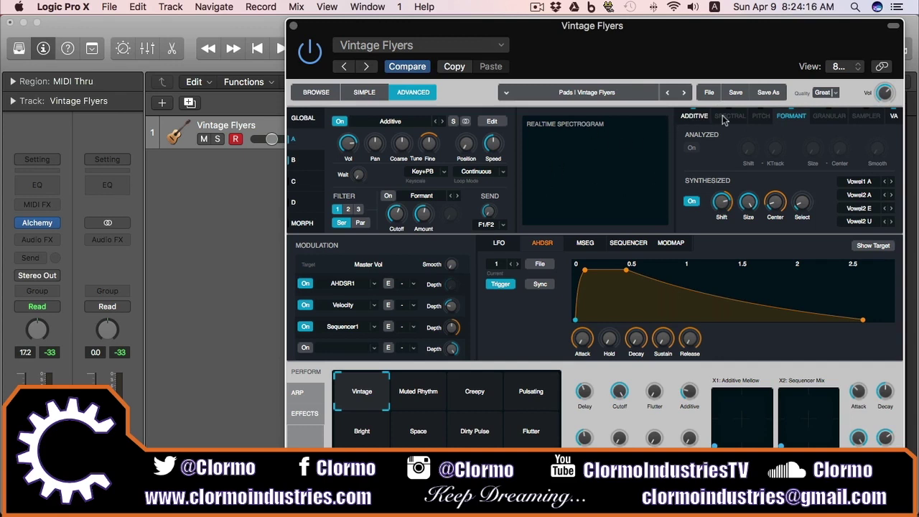
{"action": "left_click", "coordinate": [890, 116]}
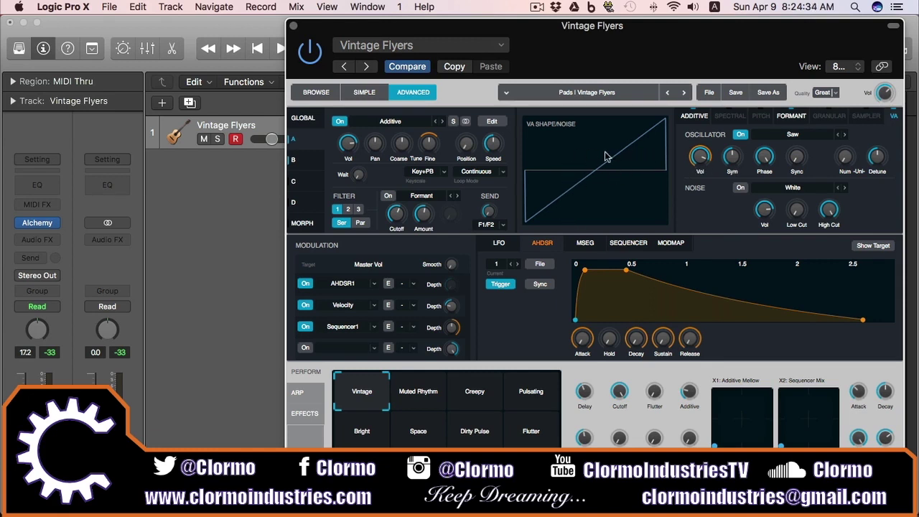
Adjust the unison voice number of source A's VA oscillator, raising it to 14
{"action": "mouse_move", "coordinate": [737, 159]}
{"action": "left_click_drag", "start_coordinate": [765, 165], "coordinate": [768, 166]}
{"action": "mouse_move", "coordinate": [797, 166]}
{"action": "mouse_move", "coordinate": [844, 155]}
{"action": "left_click_drag", "start_coordinate": [845, 164], "coordinate": [852, 137]}
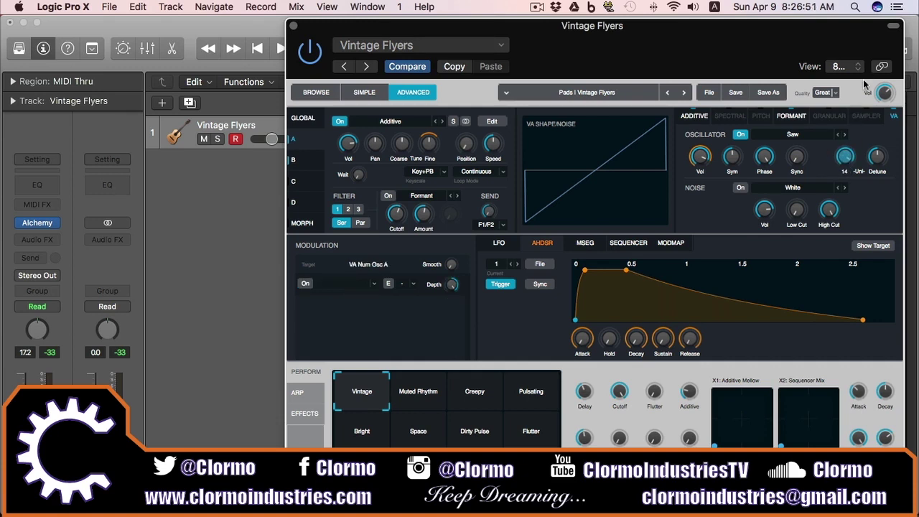
{"action": "left_click_drag", "start_coordinate": [851, 147], "coordinate": [861, 183]}
{"action": "mouse_move", "coordinate": [878, 166]}
Browse the noise types for source A and examine the noise volume, low cut and high cut controls
{"action": "left_click", "coordinate": [811, 193]}
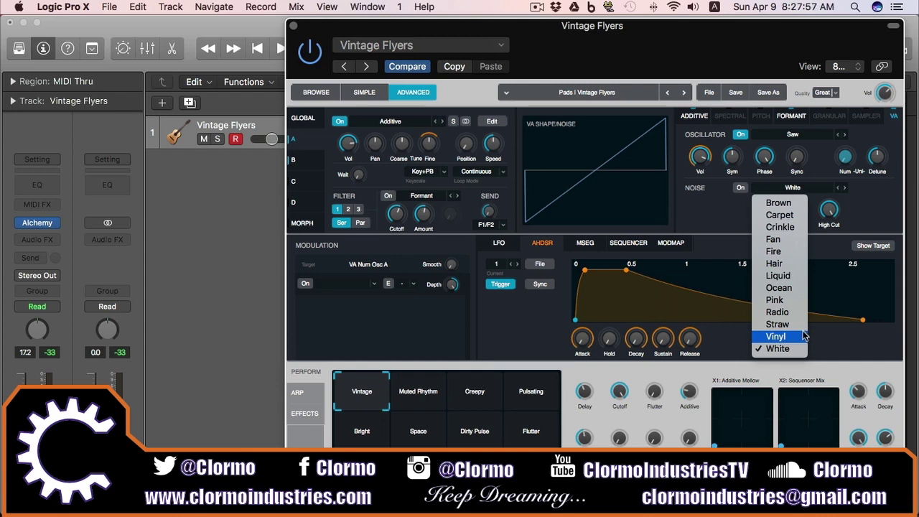
{"action": "left_click", "coordinate": [831, 194]}
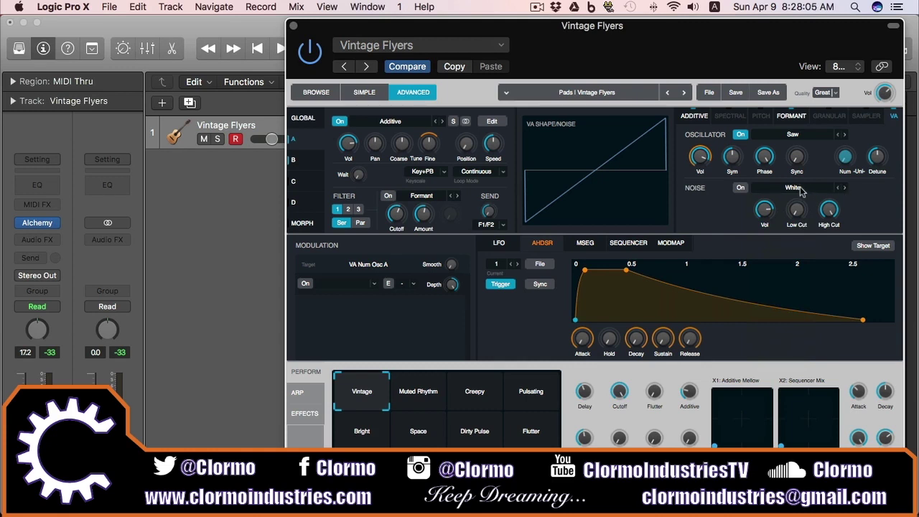
{"action": "mouse_move", "coordinate": [770, 217]}
{"action": "mouse_move", "coordinate": [700, 162]}
{"action": "mouse_move", "coordinate": [736, 155]}
{"action": "mouse_move", "coordinate": [797, 210]}
{"action": "mouse_move", "coordinate": [820, 219]}
Revisit source A's Additive and VA pages and examine its source options for importing audio and loading sources
{"action": "left_click", "coordinate": [695, 117]}
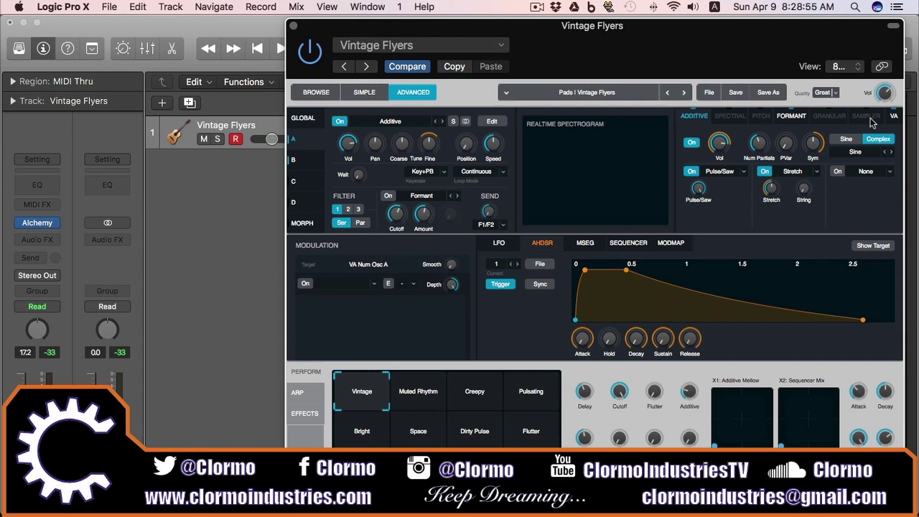
{"action": "left_click", "coordinate": [893, 119]}
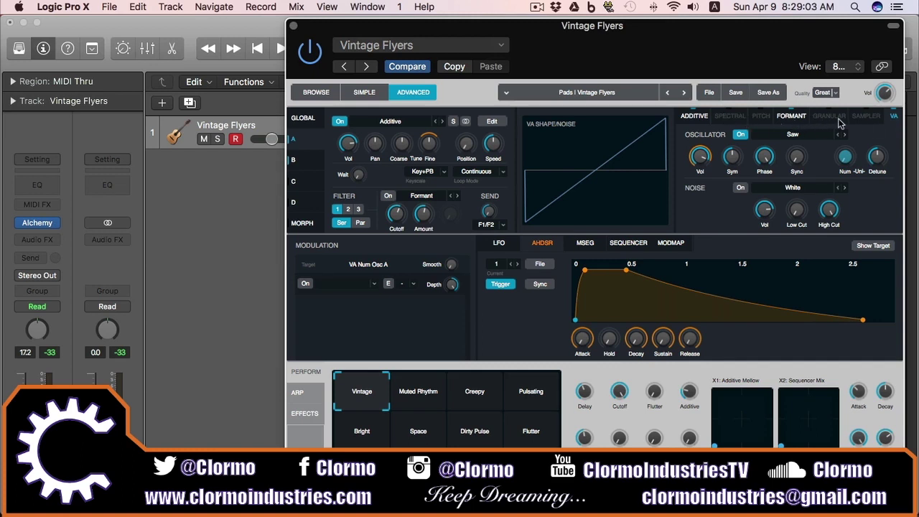
{"action": "left_click", "coordinate": [402, 125]}
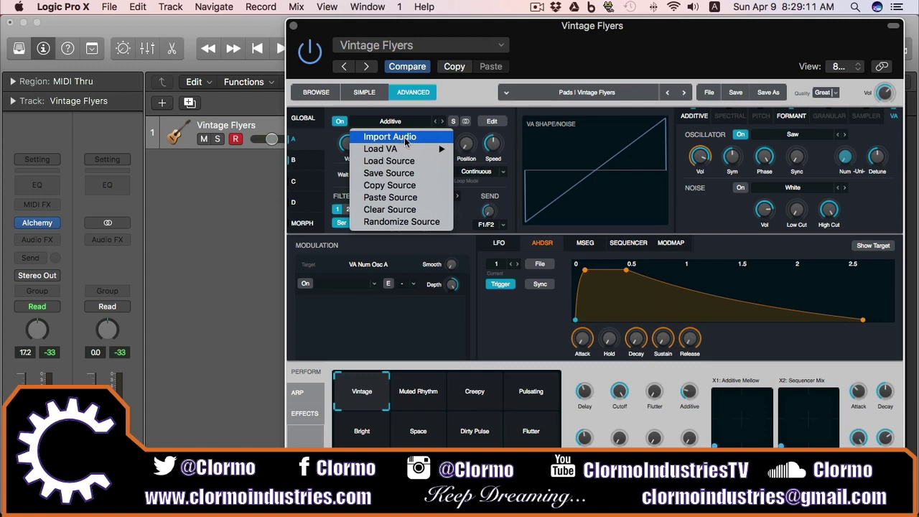
{"action": "left_click", "coordinate": [694, 210]}
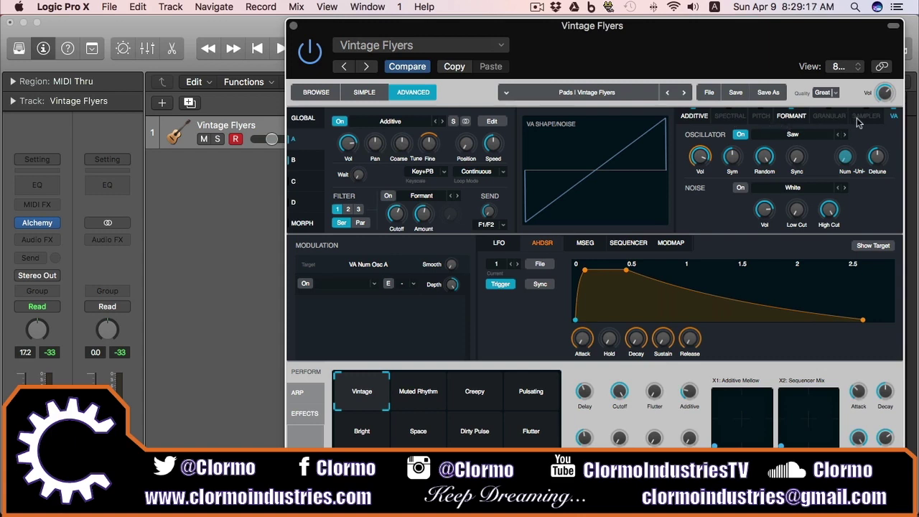
{"action": "left_click", "coordinate": [391, 122]}
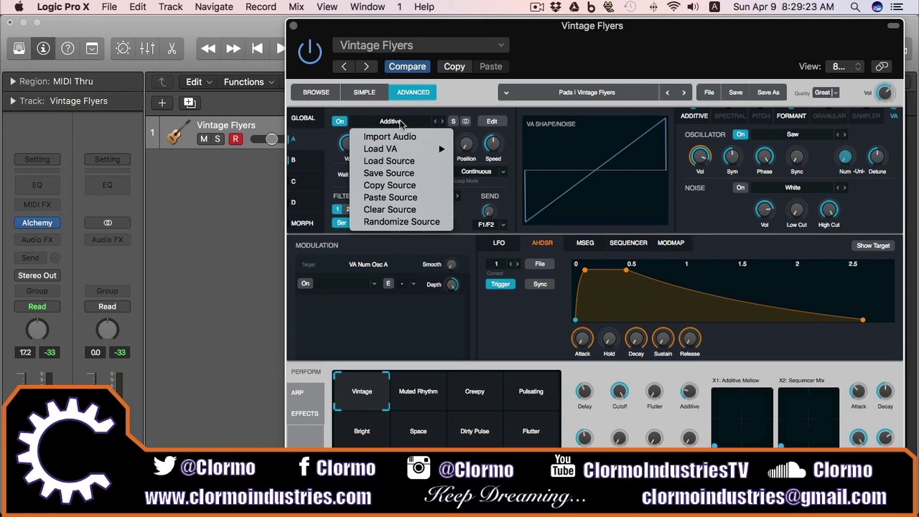
{"action": "left_click", "coordinate": [730, 220]}
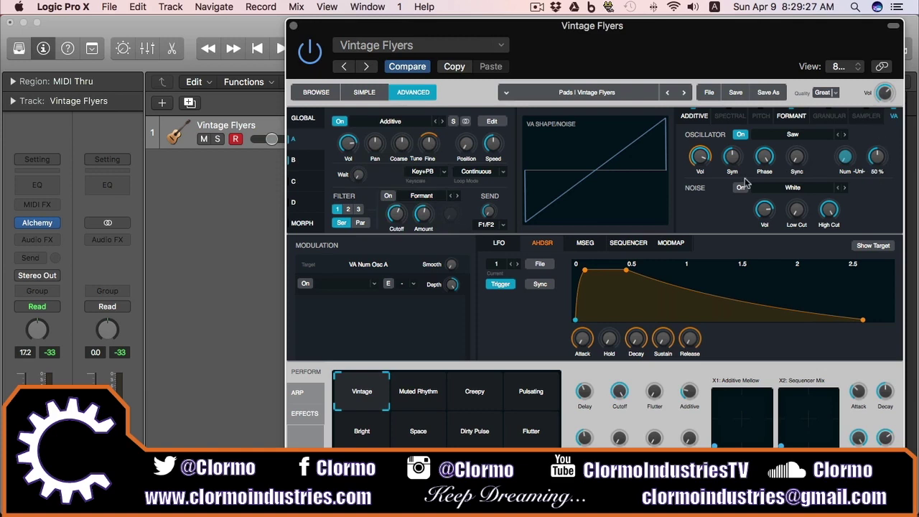
Examine Alchemy's Morph and Global overviews of all four sources, and return to source A
{"action": "left_click", "coordinate": [301, 225]}
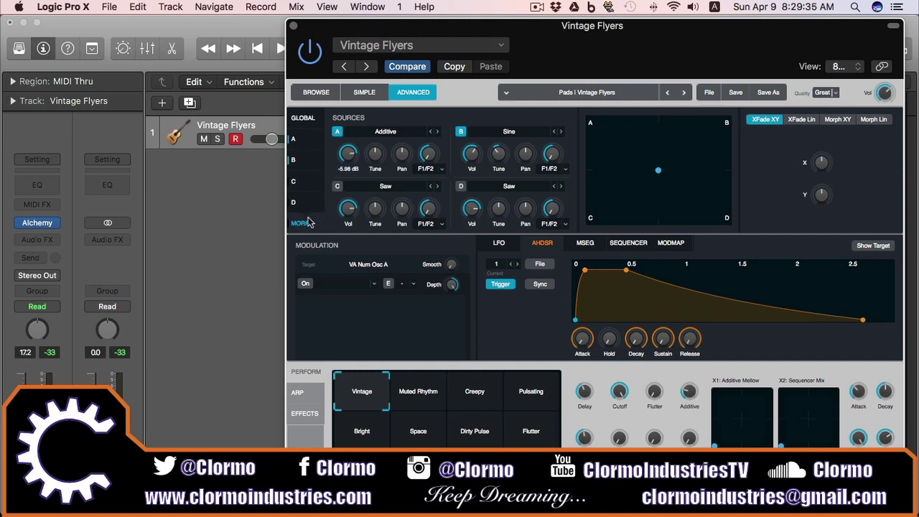
{"action": "left_click", "coordinate": [310, 121]}
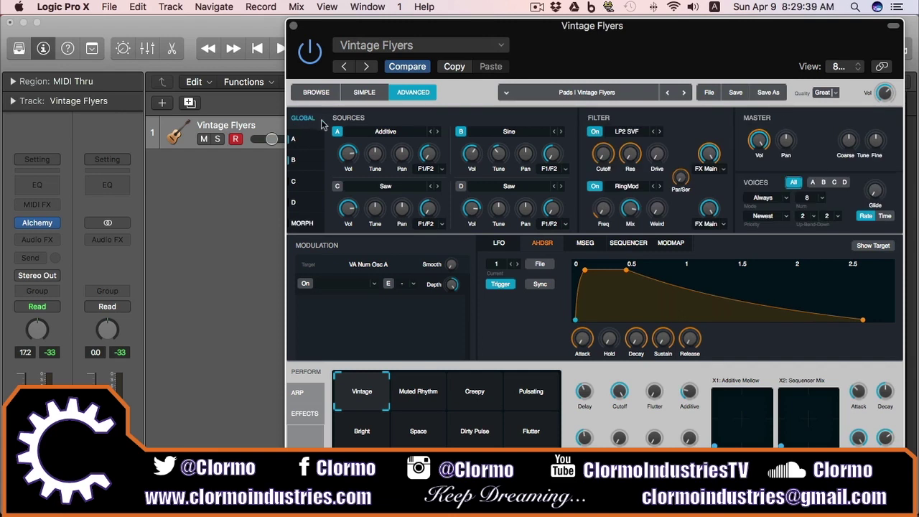
{"action": "left_click", "coordinate": [310, 227]}
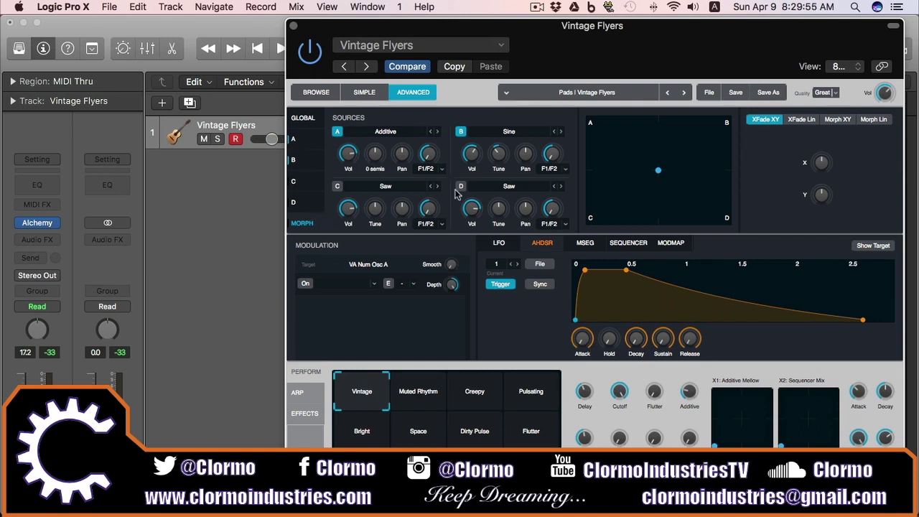
{"action": "left_click", "coordinate": [307, 146]}
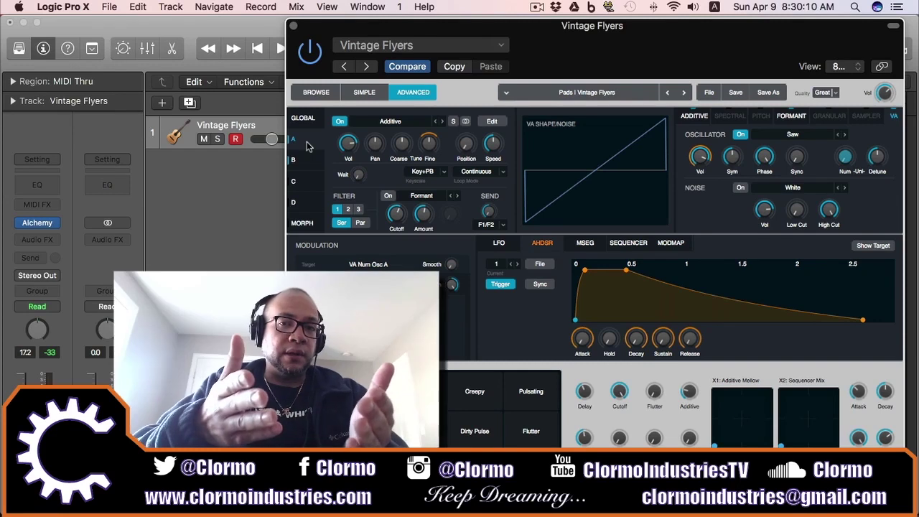